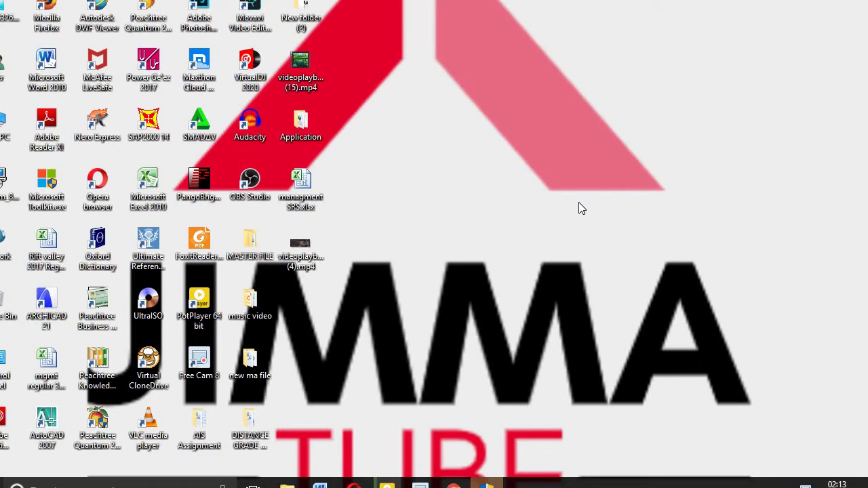
- Refresh the Windows desktop and launch Chrome to Google's homepage
right_click(541, 193)
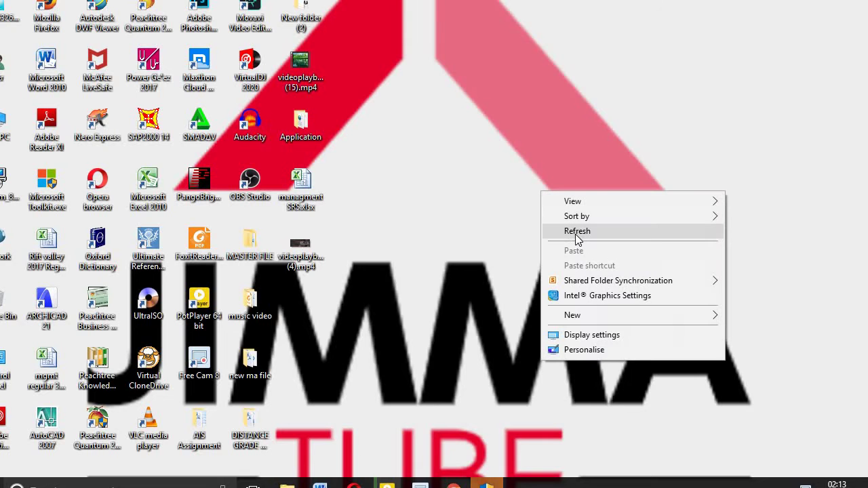
click(576, 233)
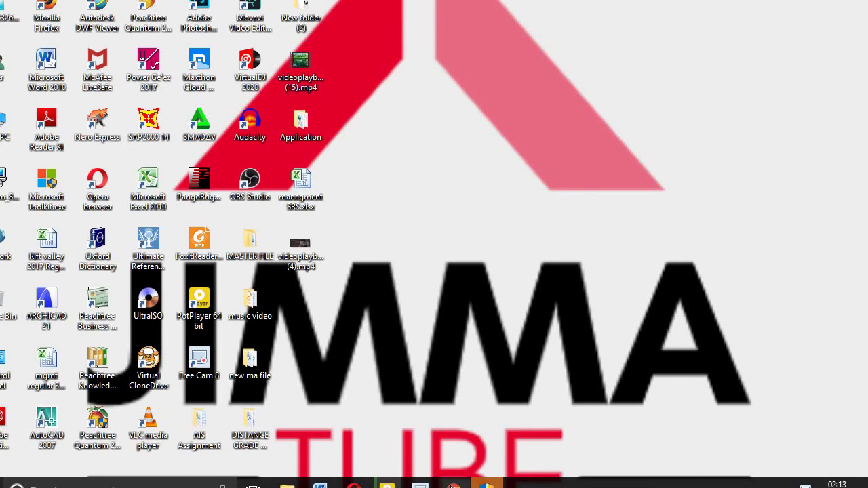
click(451, 482)
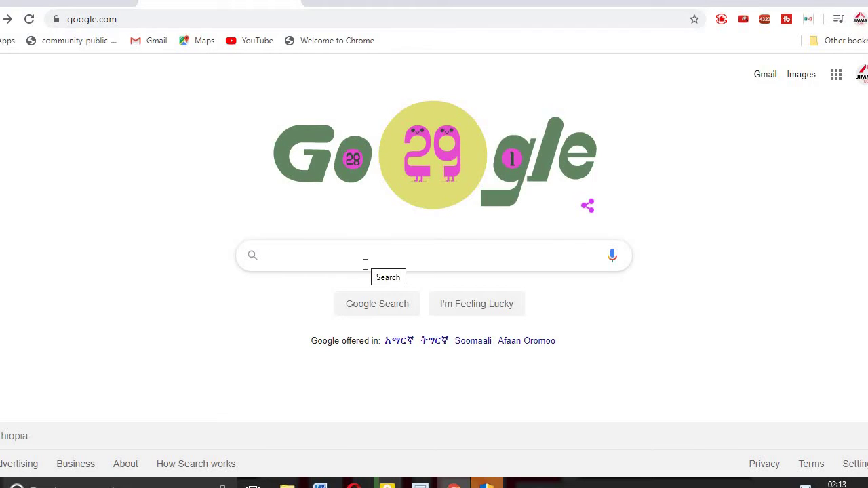
- Search for gmail, then go Sign in > Use another account > Create account > For myself
text(gmail)
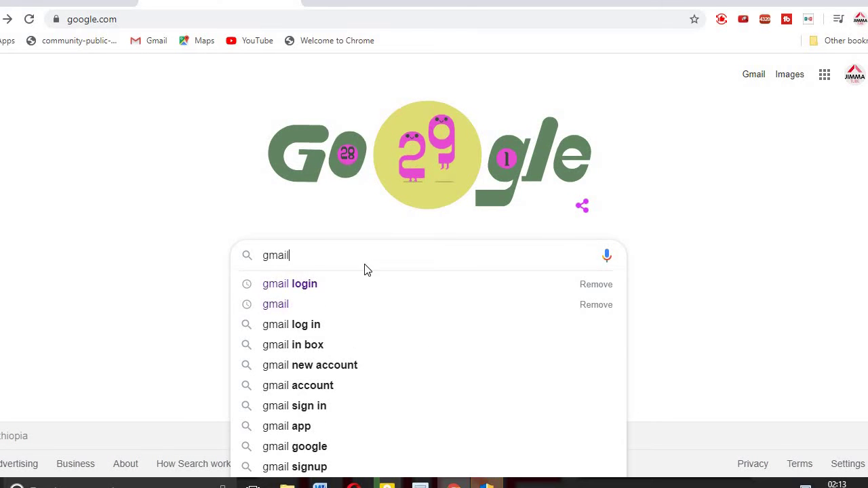
key(Return)
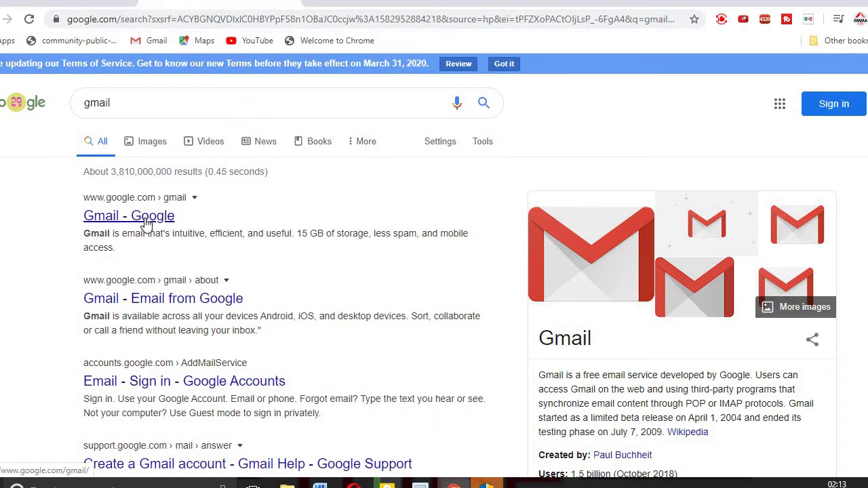
click(830, 105)
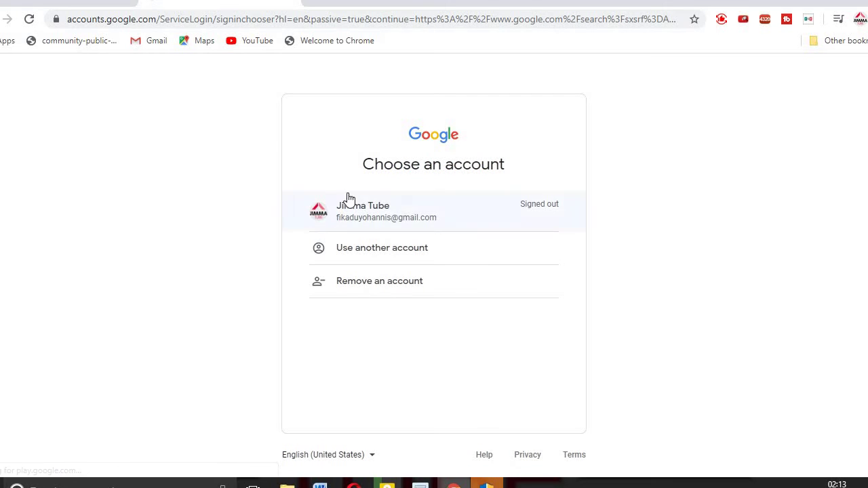
click(354, 253)
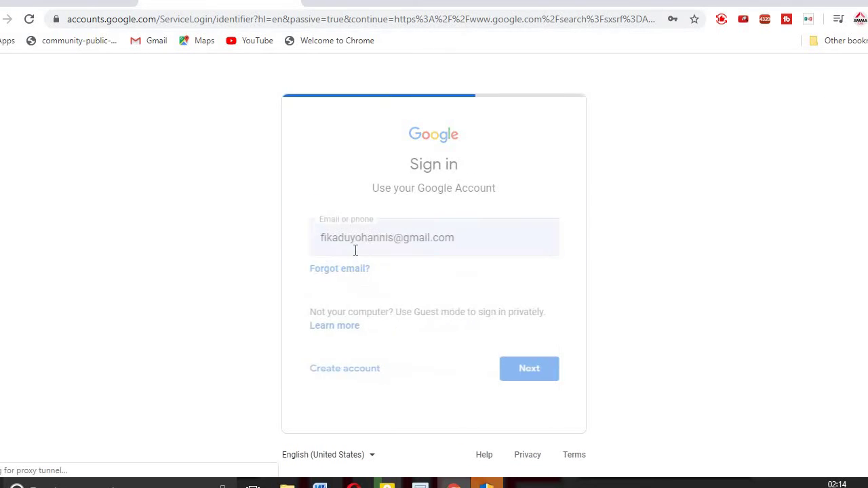
click(341, 377)
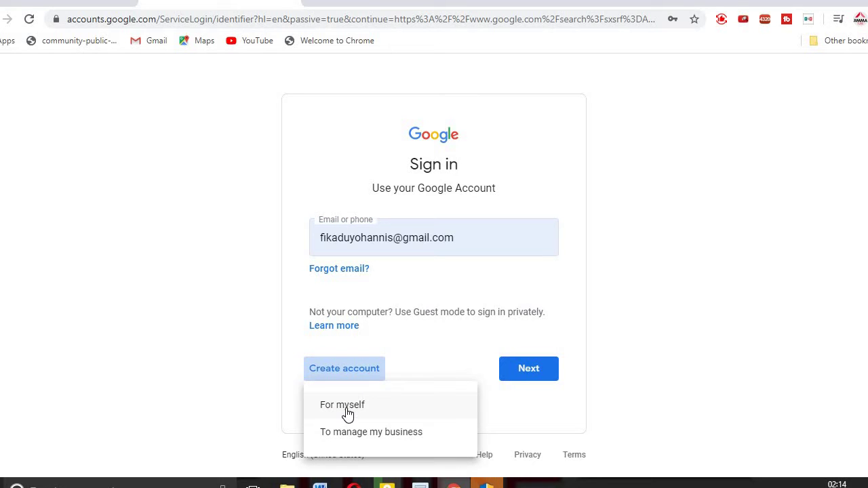
click(347, 413)
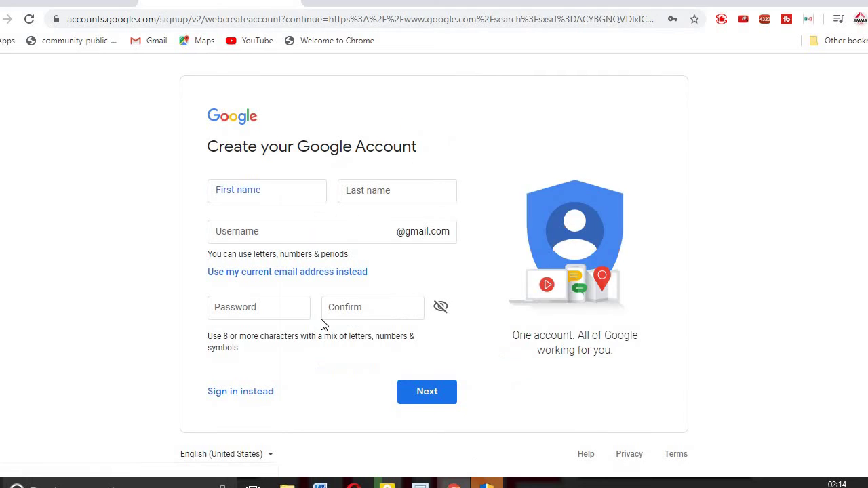
- Fill in the first name and last name fields so a username is suggested
click(300, 183)
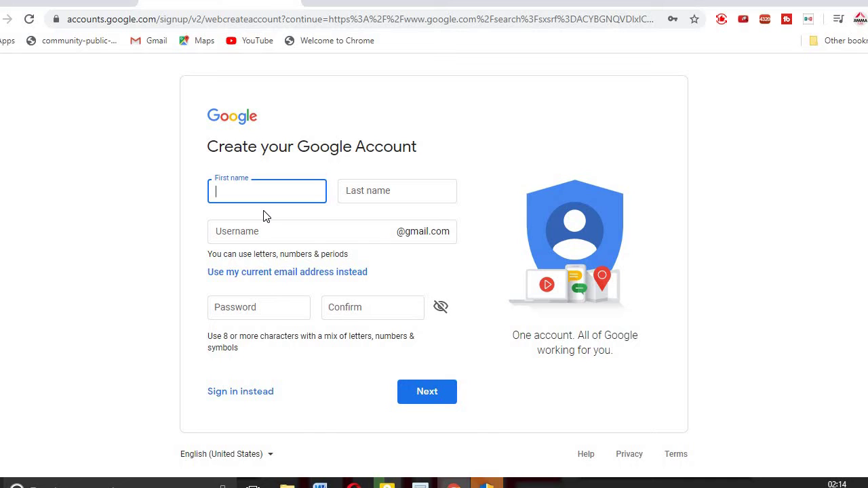
text(ethio)
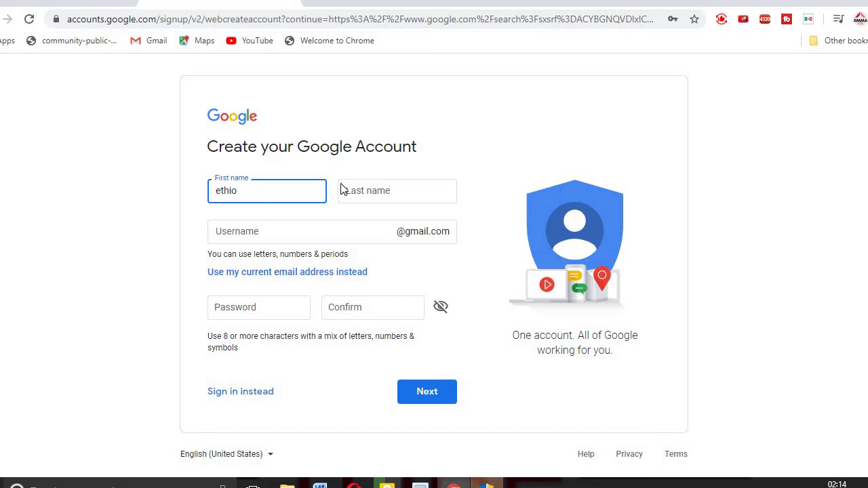
click(374, 191)
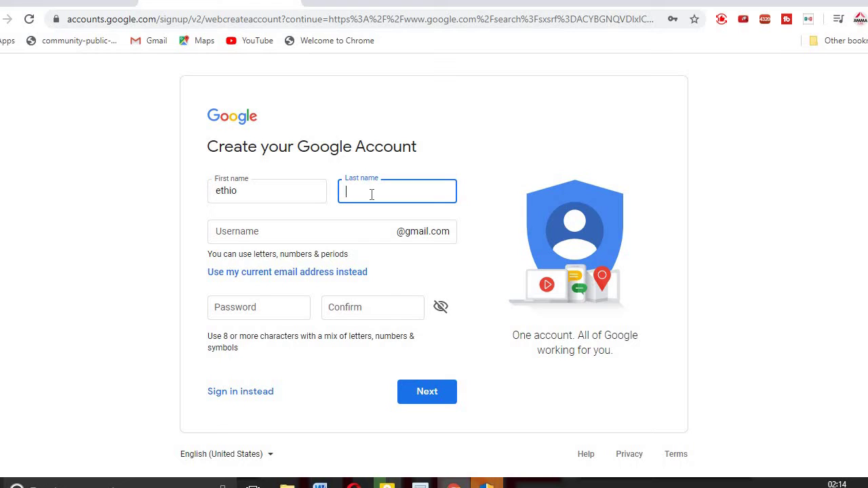
text(africa)
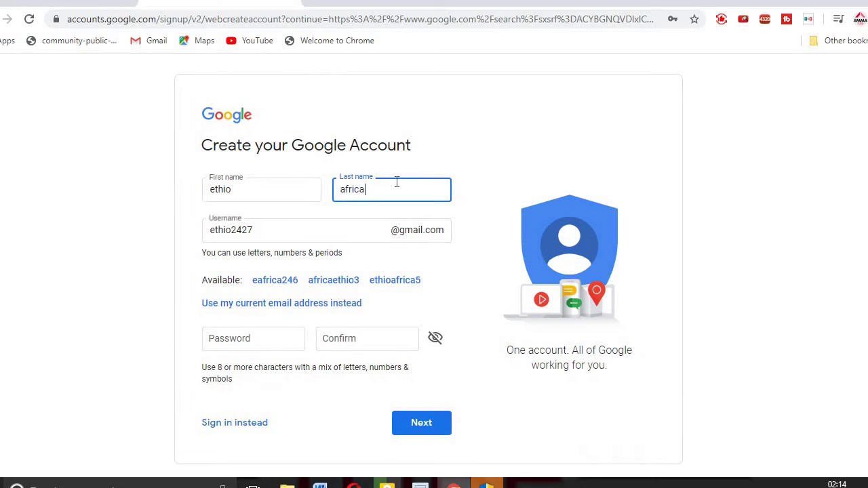
click(270, 229)
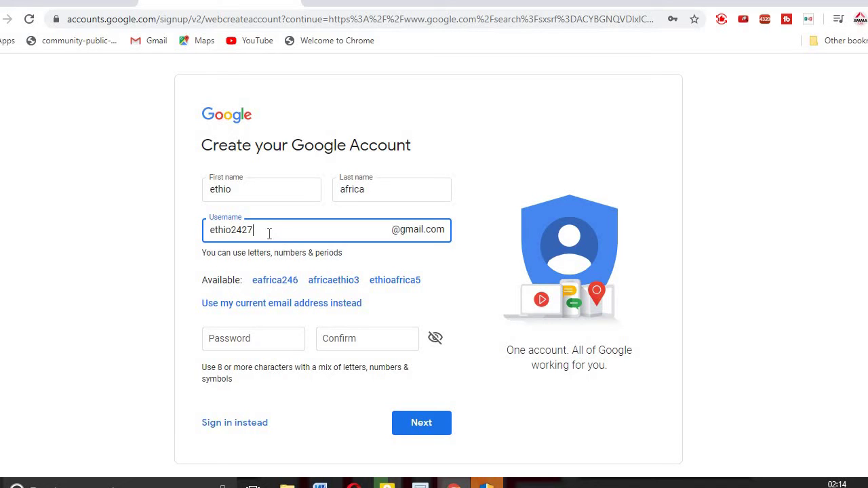
- Overwrite the suggested Gmail username with the chosen custom username
drag(254, 232, 210, 231)
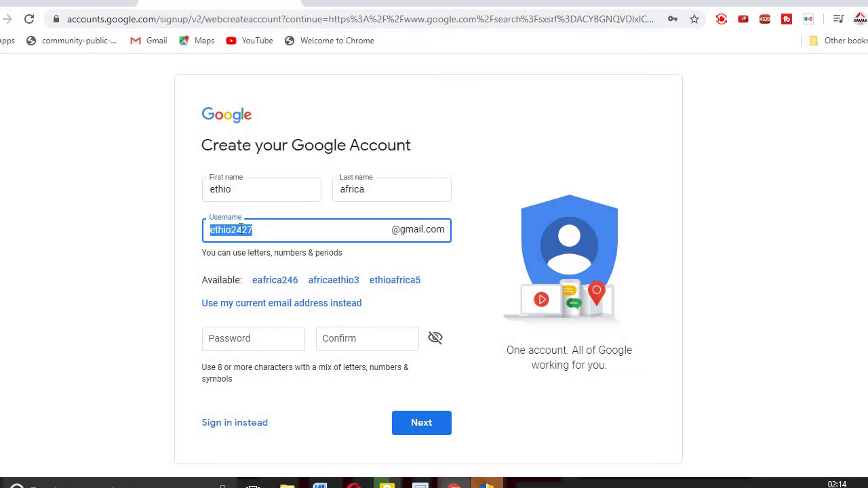
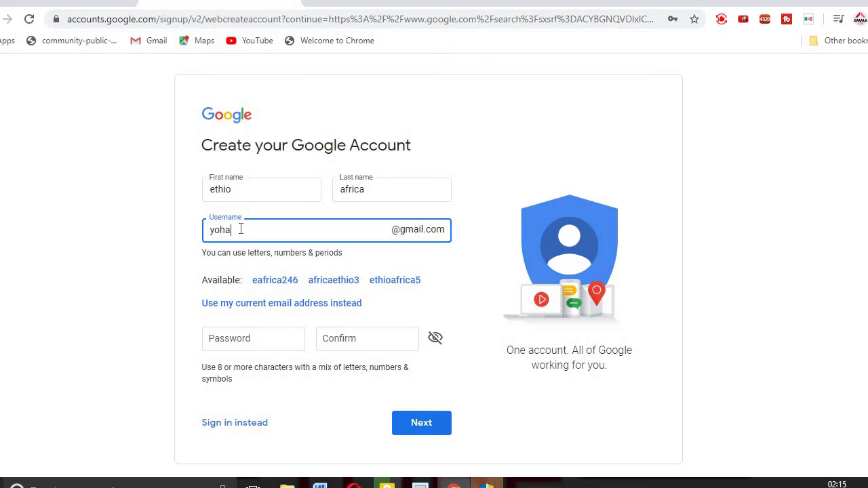
click(457, 262)
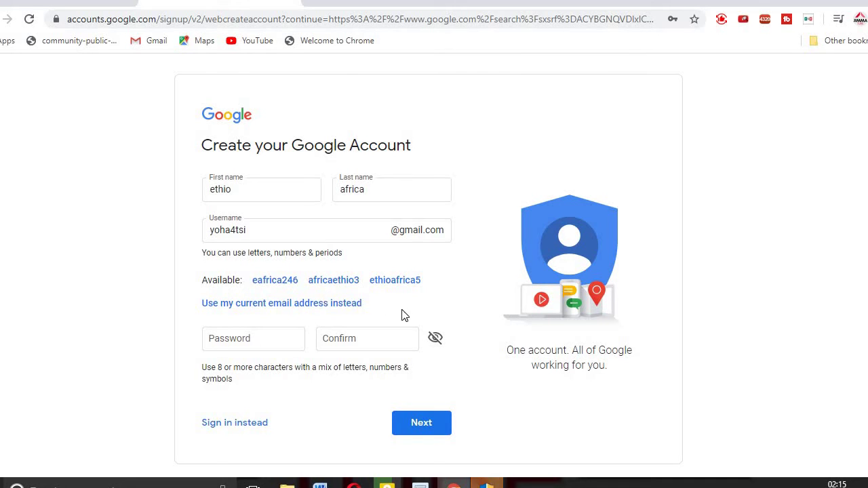
click(249, 341)
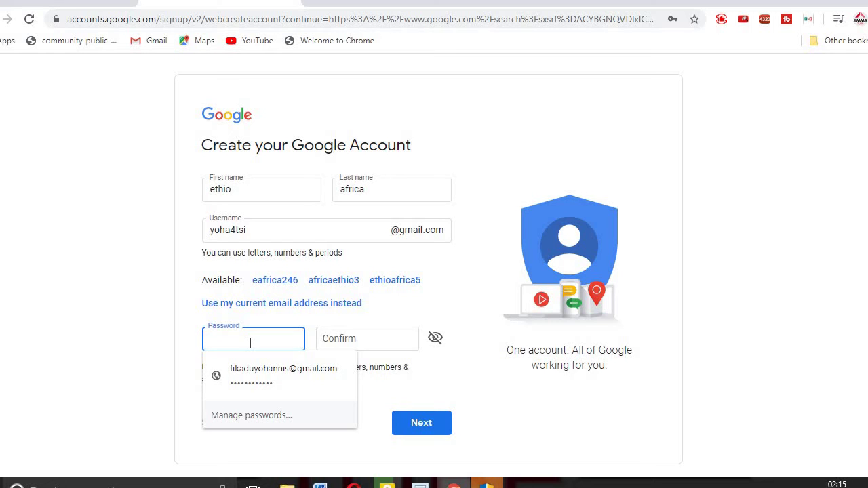
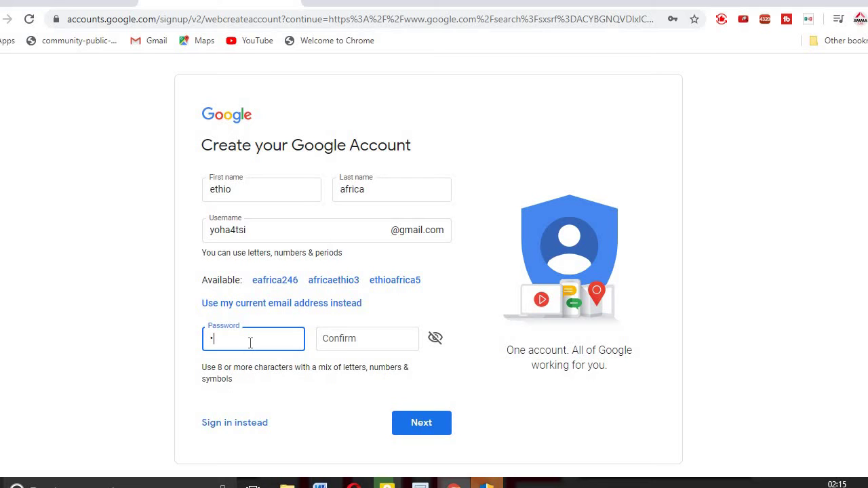
- Enter the account password and retype it correctly in the Confirm field
click(342, 341)
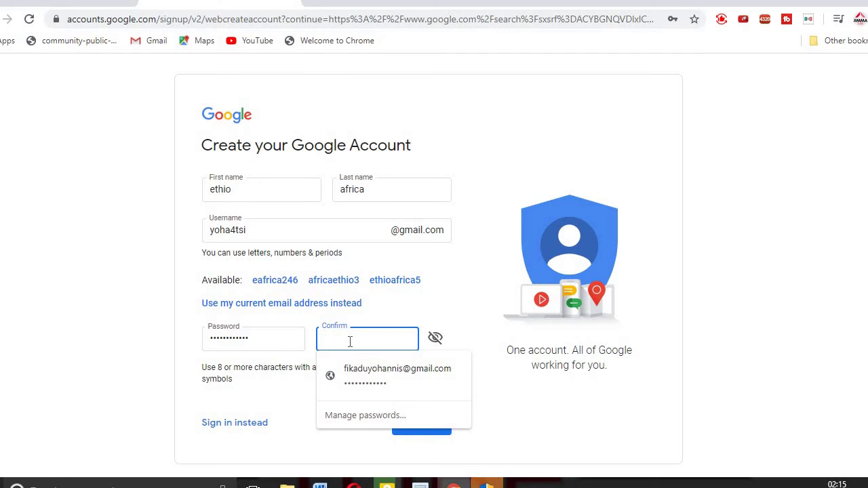
text(••••)
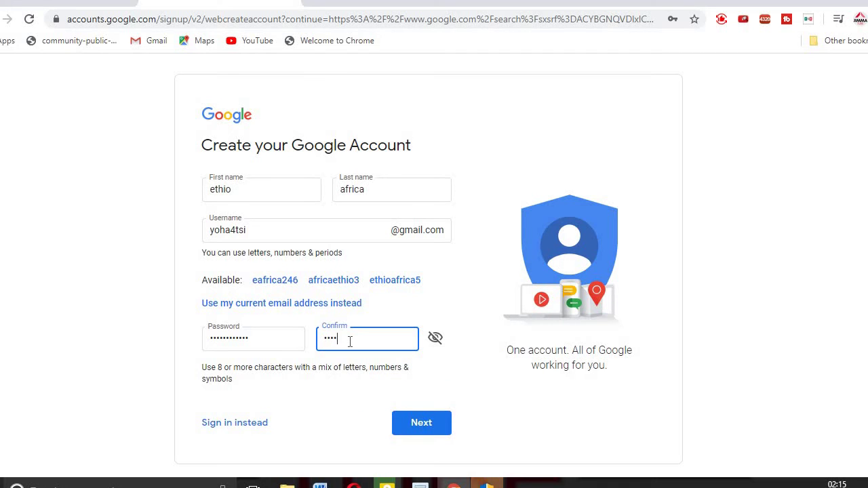
key(BackSpace)
key(BackSpace)
key(BackSpace)
key(BackSpace)
key(BackSpace)
text(••••••••)
key(BackSpace)
key(BackSpace)
key(BackSpace)
key(BackSpace)
key(BackSpace)
key(BackSpace)
key(BackSpace)
key(BackSpace)
text(••••••••••••)
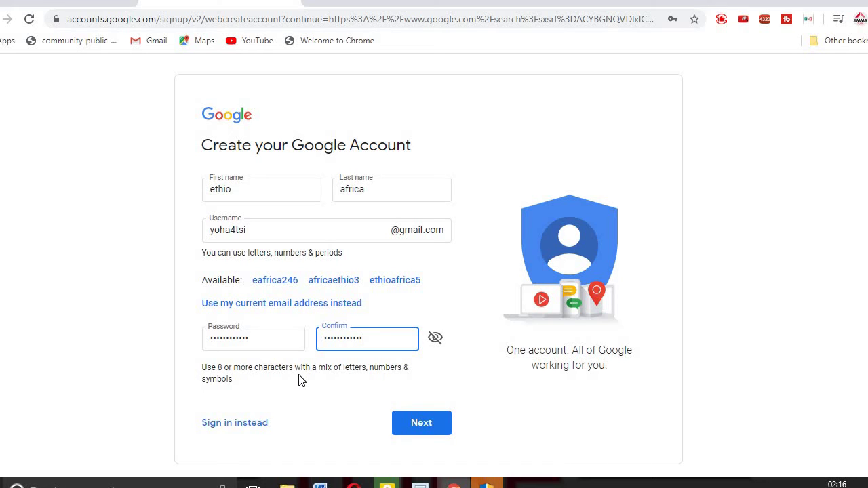
- Review the password rules and both passwords in plain text, then submit the form
drag(343, 367, 398, 367)
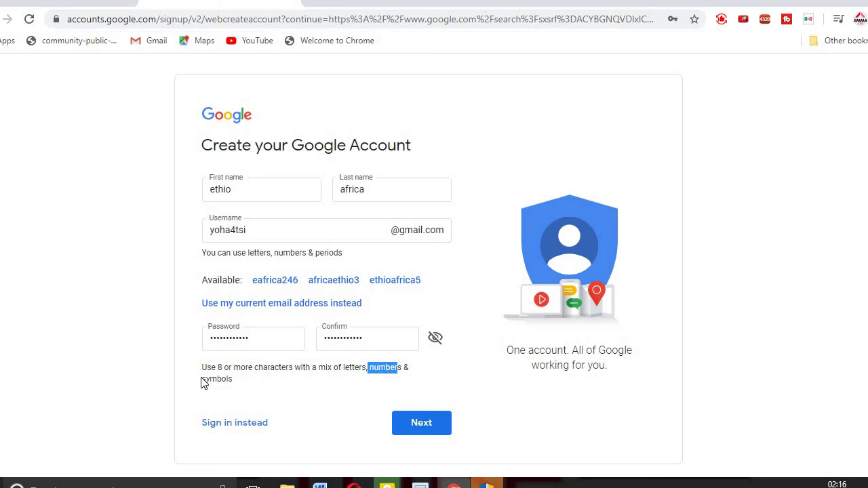
drag(203, 384, 242, 384)
click(240, 386)
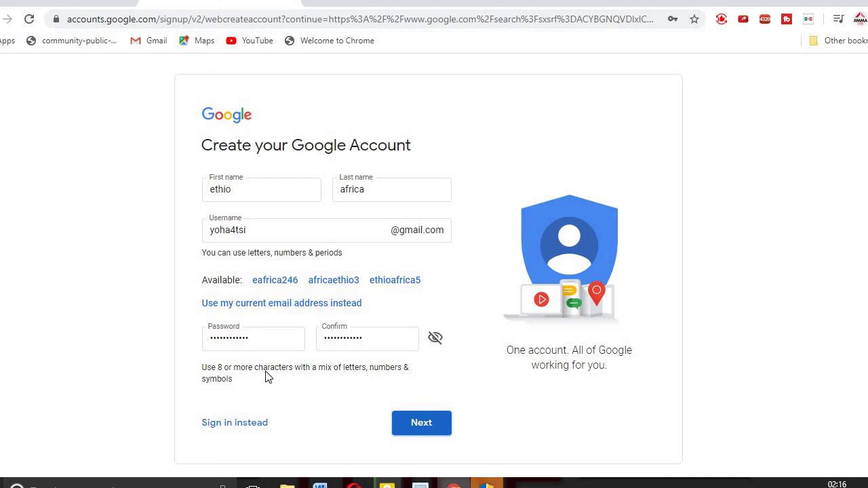
click(249, 338)
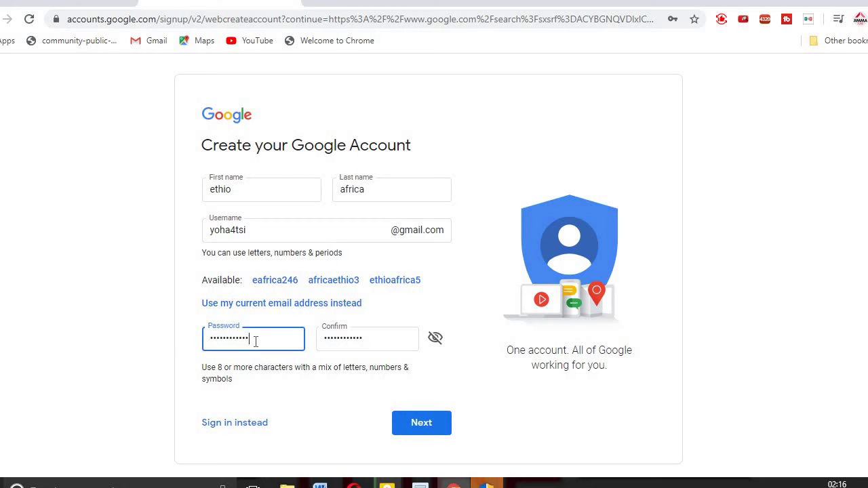
click(380, 345)
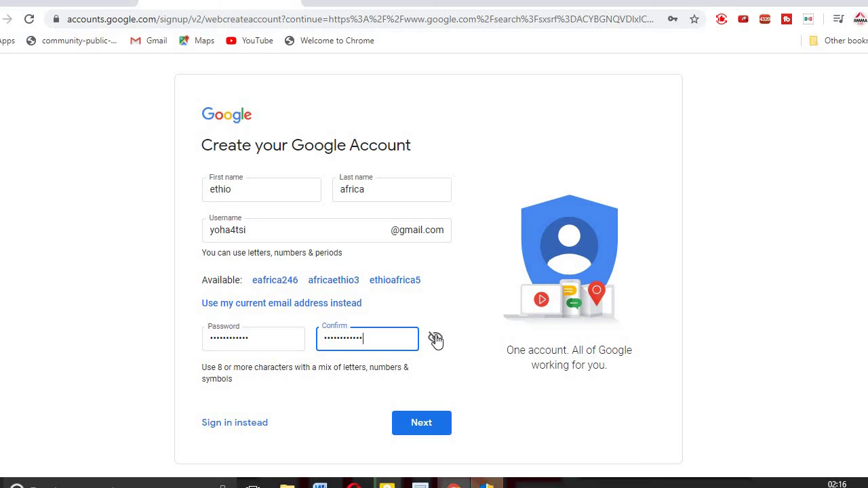
click(435, 339)
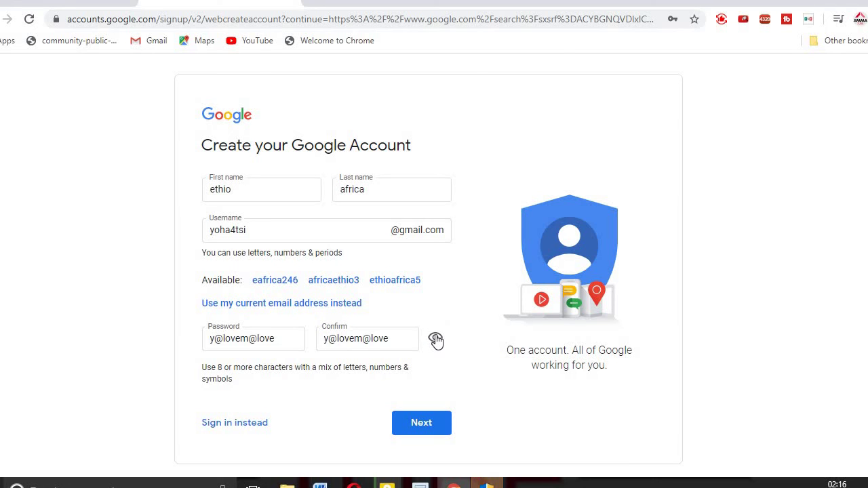
click(435, 339)
click(421, 423)
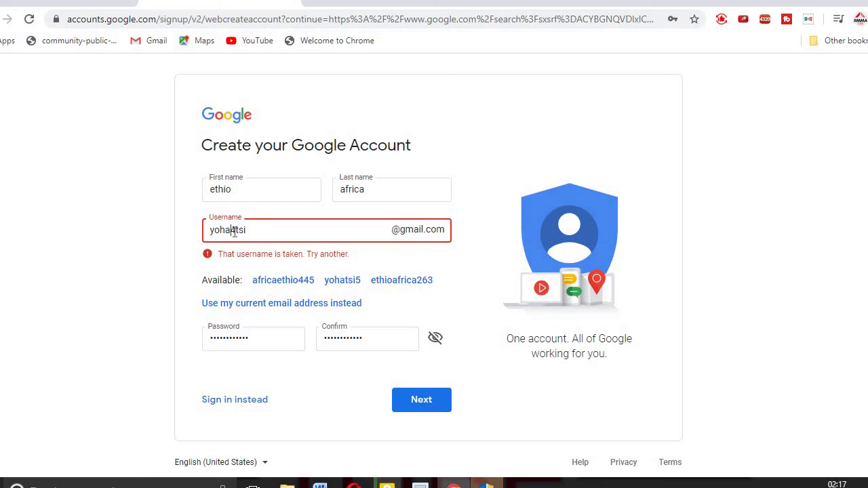
- Shorten the taken username by one letter and resubmit to reach phone verification
click(234, 231)
key(BackSpace)
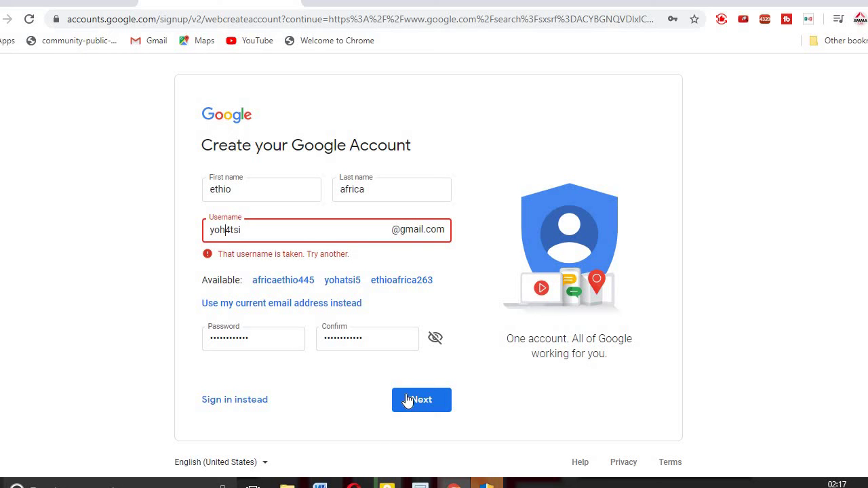
click(412, 401)
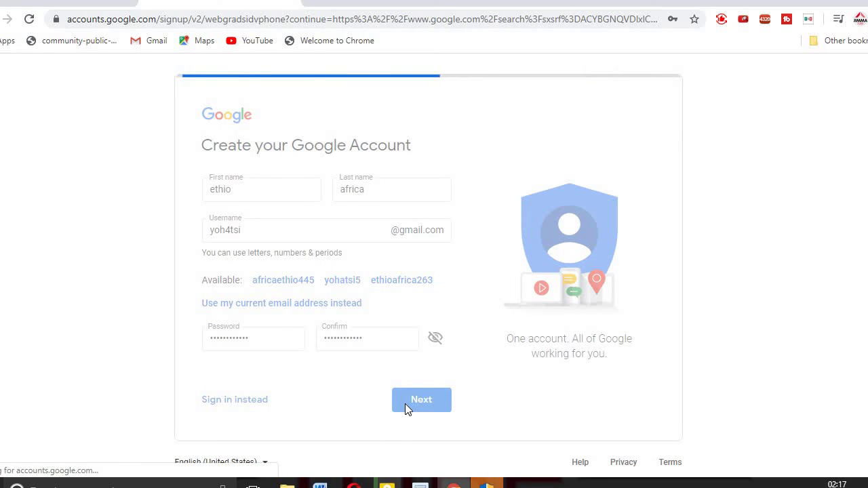